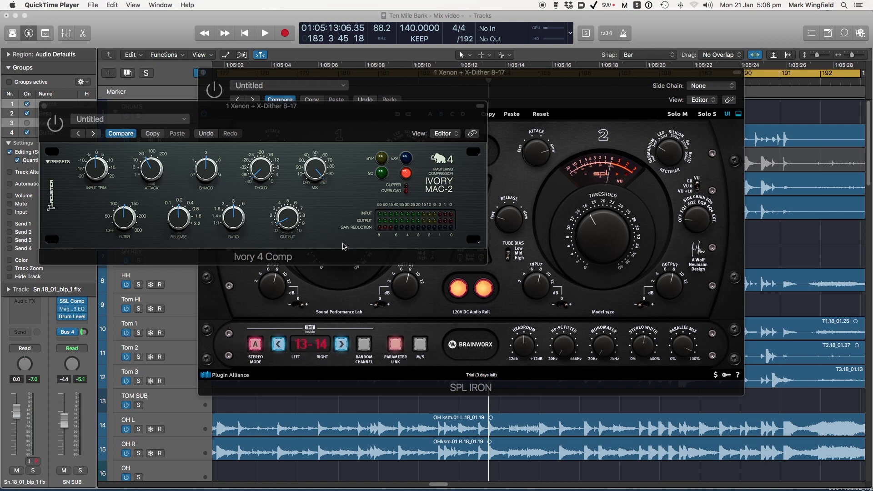
Arrange the two compressor windows with Ivory 4 Comp on one side and SPL IRON shifted away on the other.
drag(350, 112, 353, 126)
drag(540, 79, 572, 76)
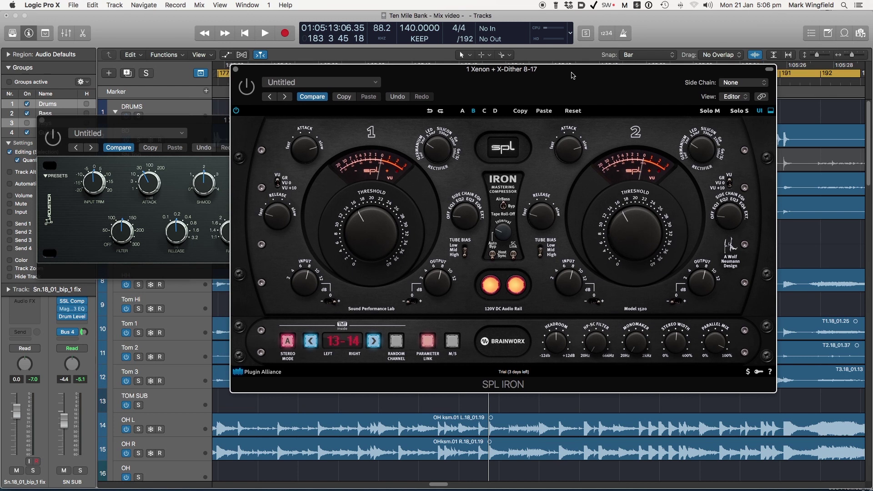
drag(572, 75, 594, 74)
click(199, 123)
drag(199, 122, 186, 112)
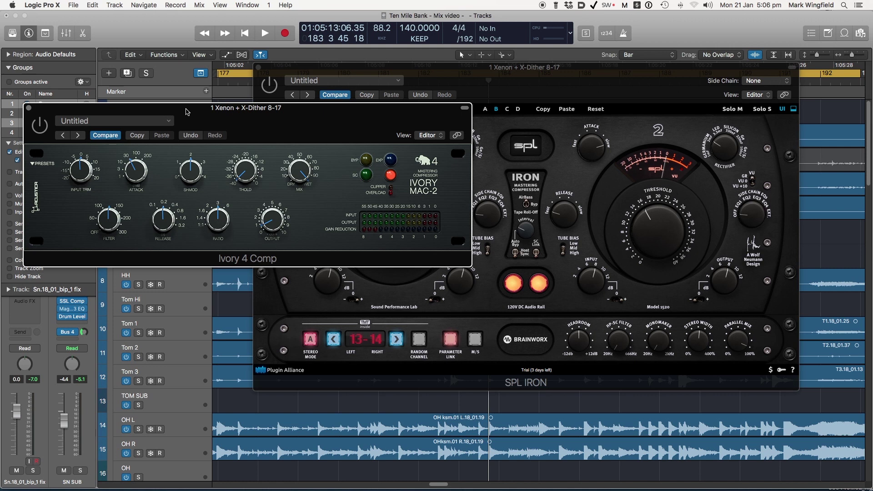
Play the mix with both compressors bypassed to hear the unprocessed sound, and stop playback.
key(space)
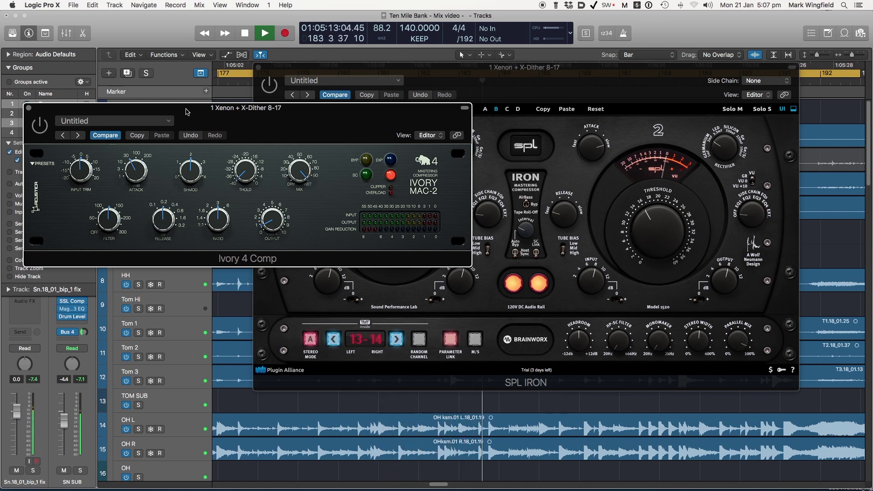
key(space)
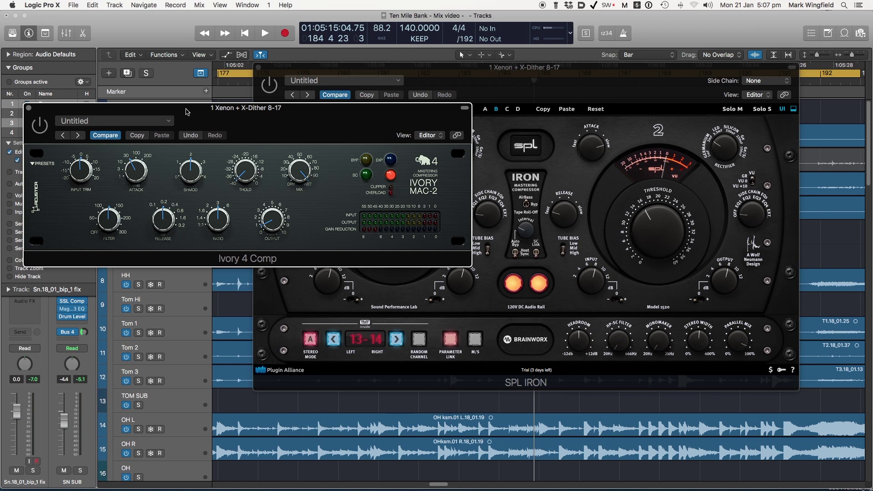
drag(194, 109, 183, 97)
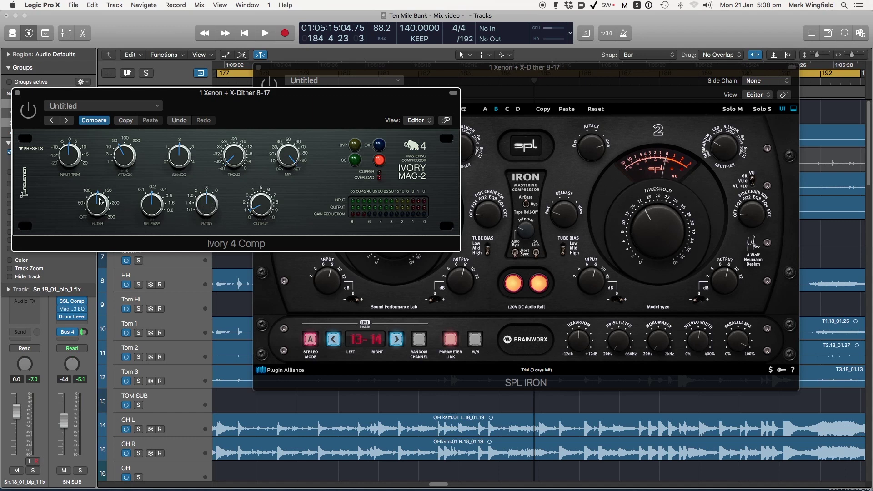
Turn the Ivory 4 Comp filter down to about 50 and raise its threshold slightly.
drag(100, 200, 92, 221)
drag(81, 96, 84, 94)
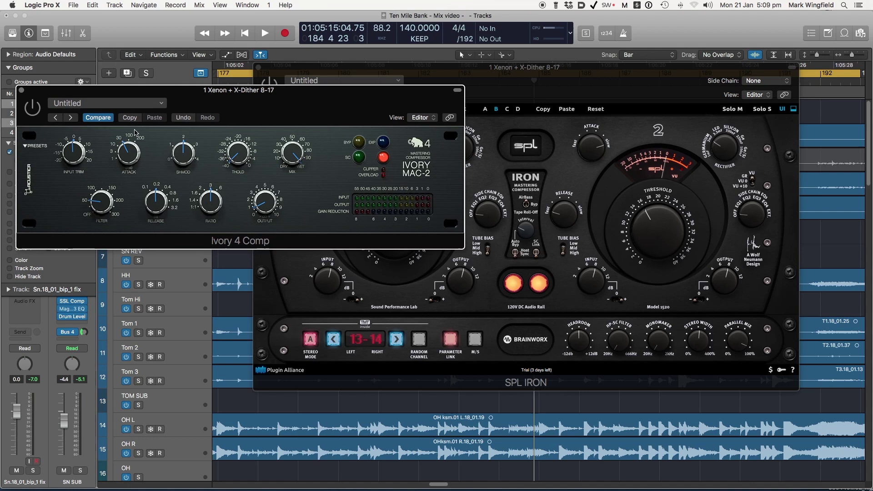
drag(237, 158, 232, 147)
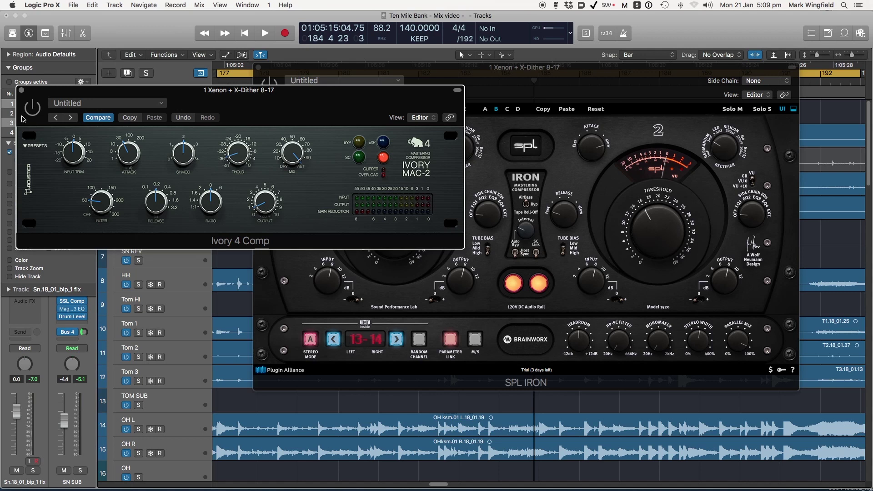
drag(191, 97, 193, 104)
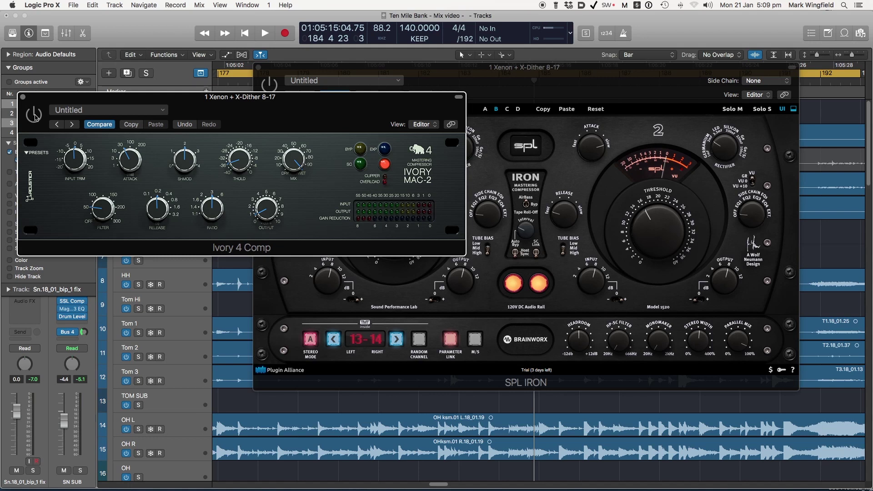
drag(257, 118, 260, 117)
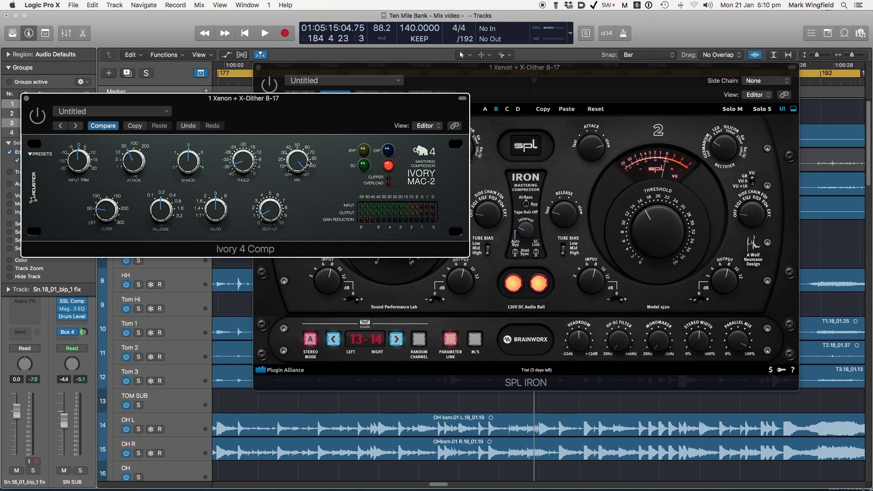
drag(102, 102, 119, 103)
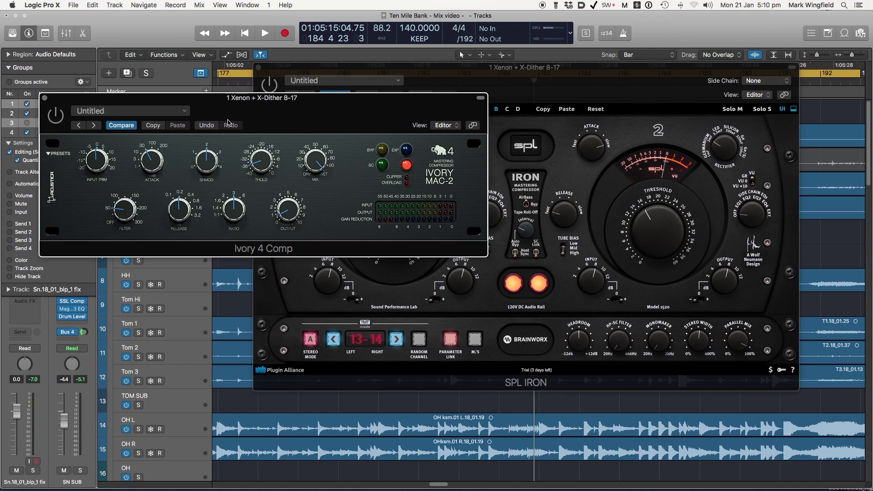
Play the mix, switch on the Ivory 4 Comp and lower its threshold for more gain reduction.
key(space)
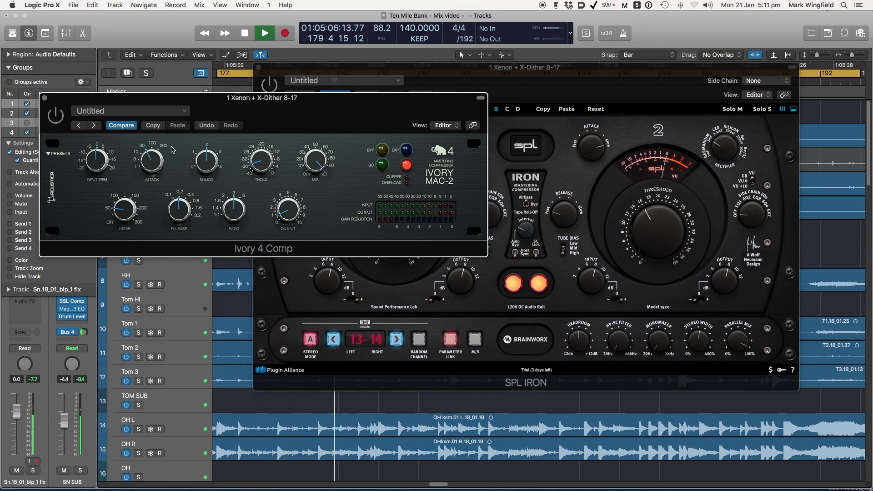
click(58, 121)
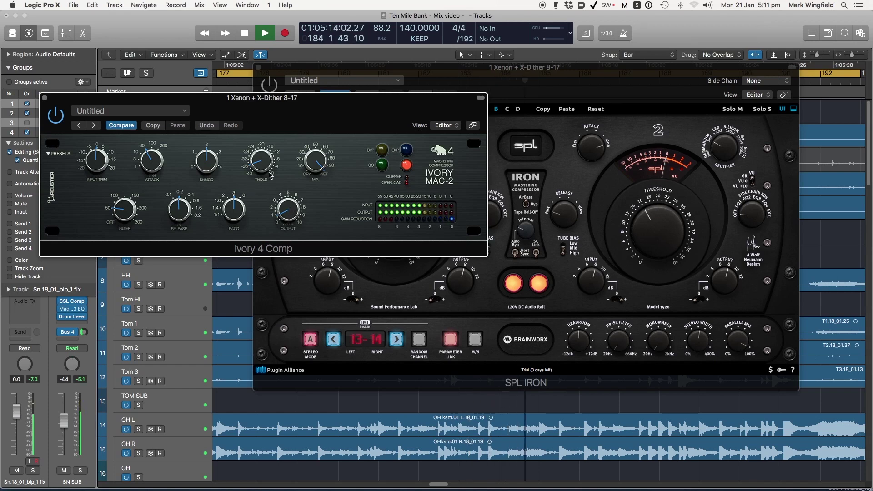
drag(260, 167, 256, 167)
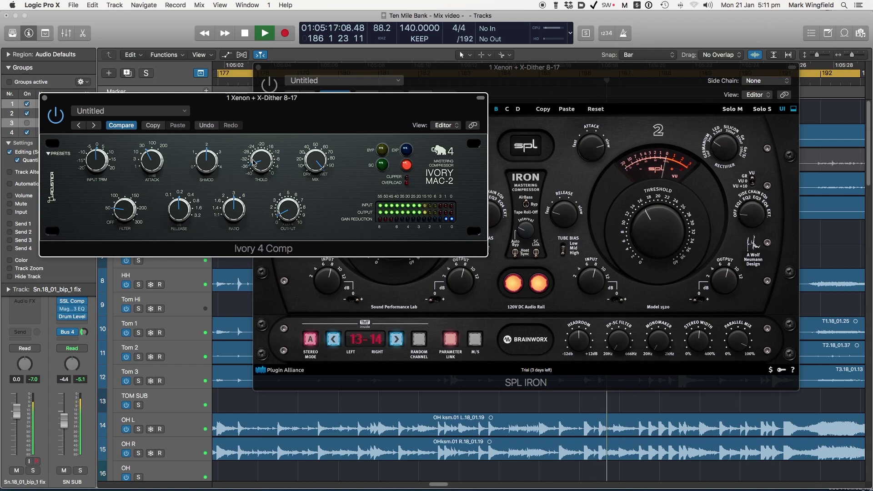
click(253, 163)
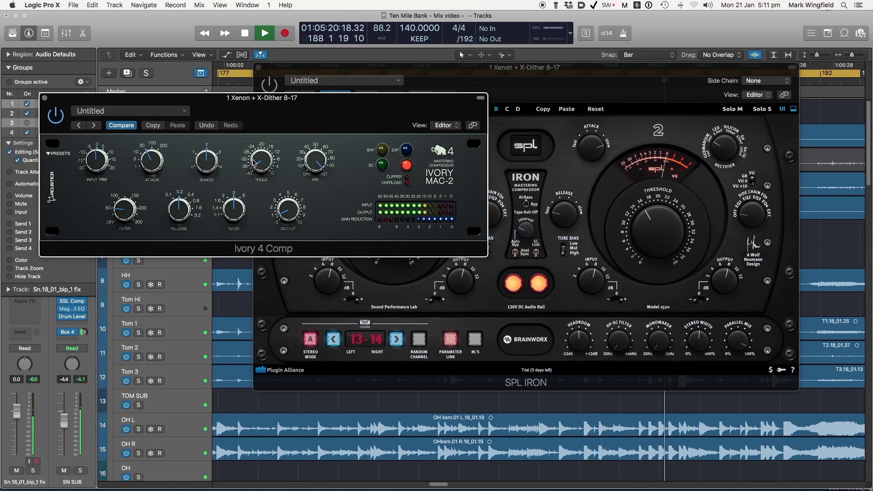
click(256, 163)
drag(256, 162, 248, 165)
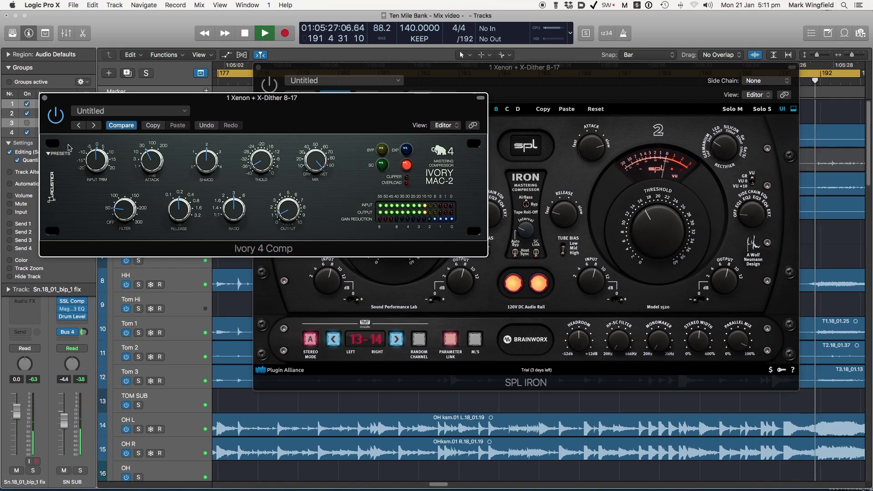
key(space)
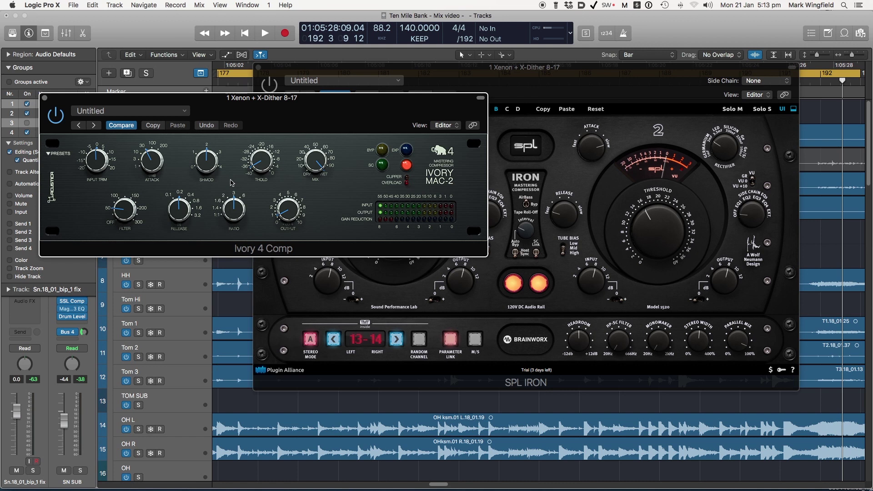
Raise the Ivory 4 Comp filter to about 150 and fine-tune its threshold.
drag(310, 108, 301, 109)
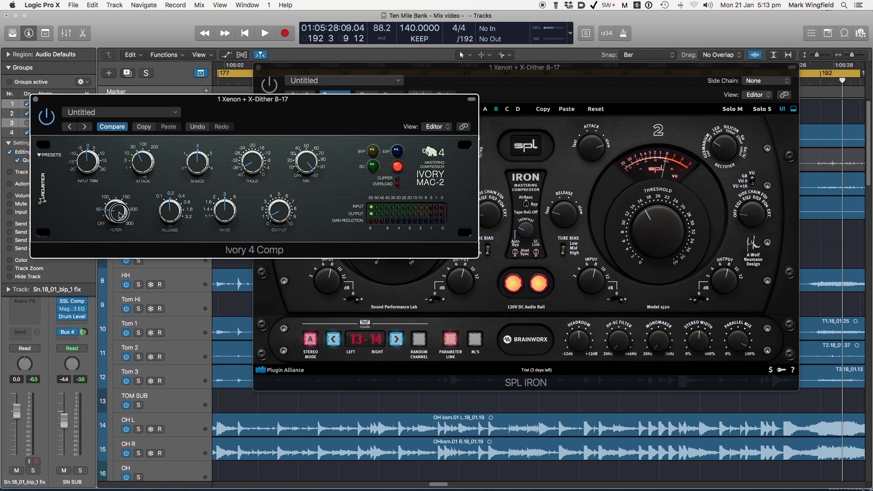
drag(117, 199, 113, 172)
drag(250, 166, 249, 167)
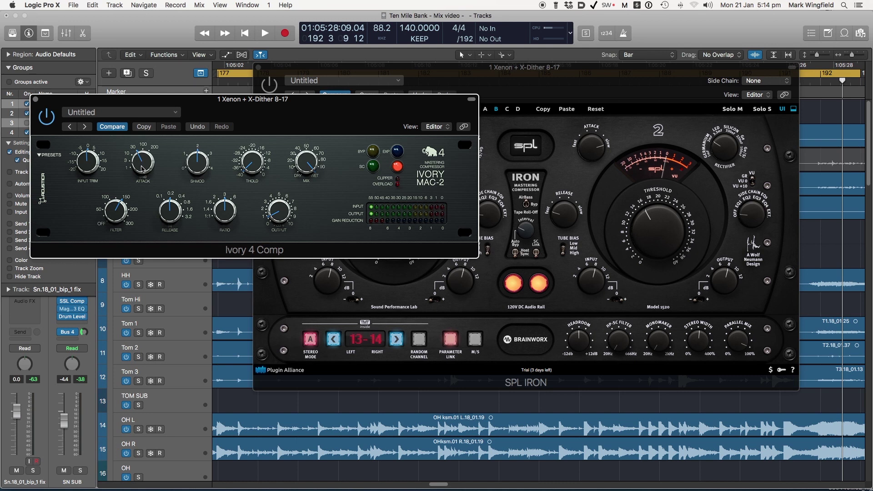
Compare the mix with the Ivory 4 Comp bypassed and active during playback, and lower its threshold a little.
click(46, 118)
key(space)
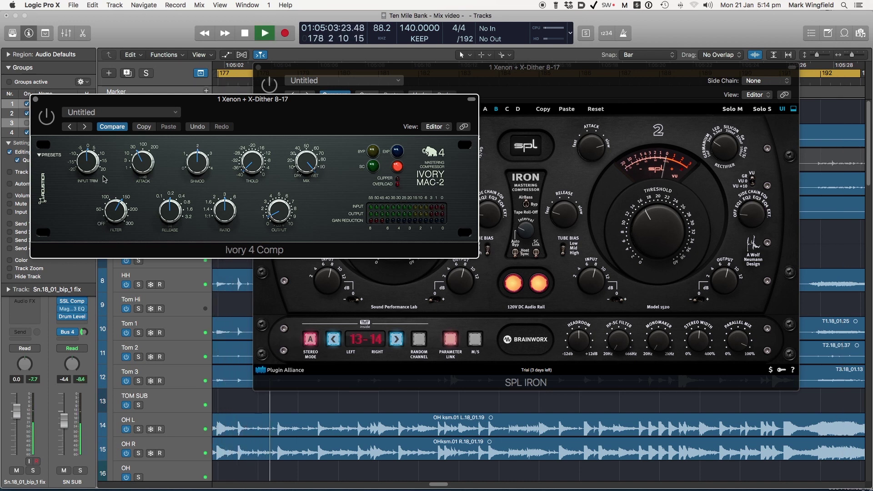
click(49, 119)
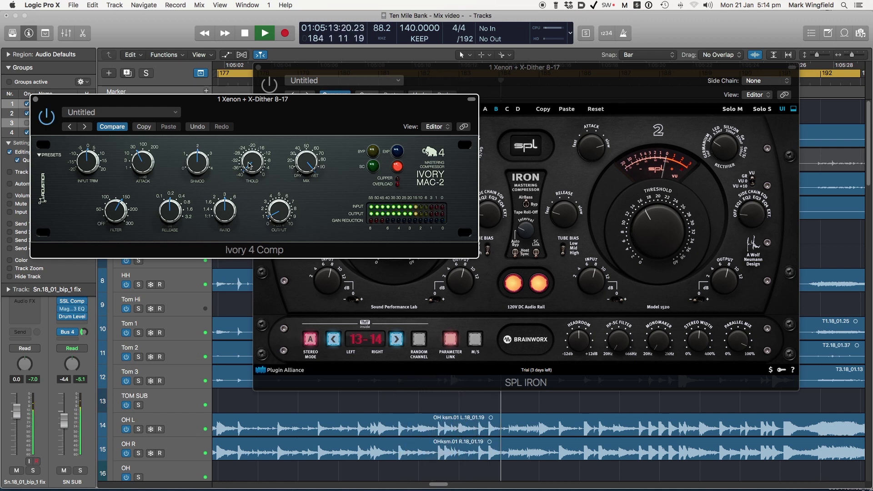
drag(251, 165, 247, 167)
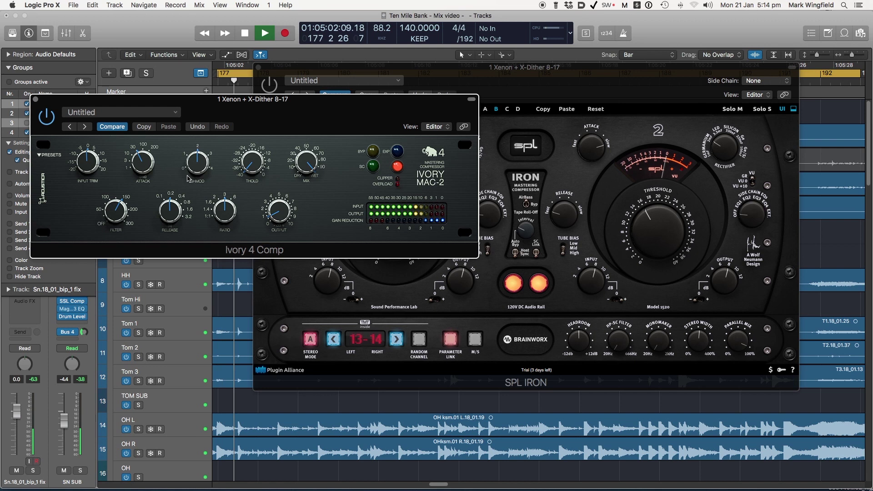
Set the Ivory 4 Comp attack to about 100, adjust its threshold and raise the input trim while the mix plays.
drag(144, 164, 142, 146)
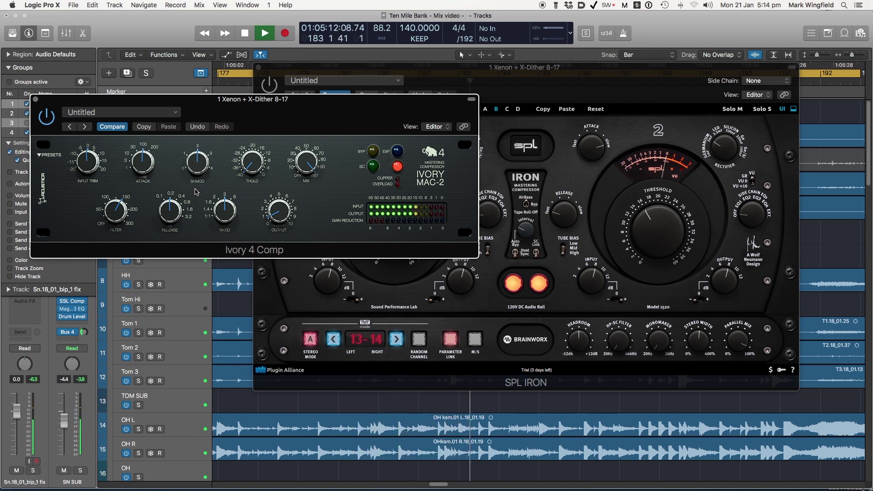
drag(253, 162, 253, 178)
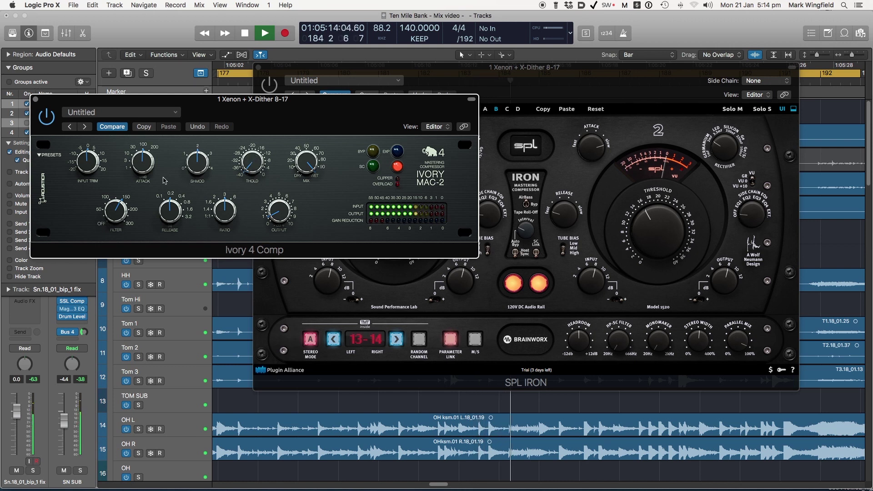
drag(91, 160, 92, 157)
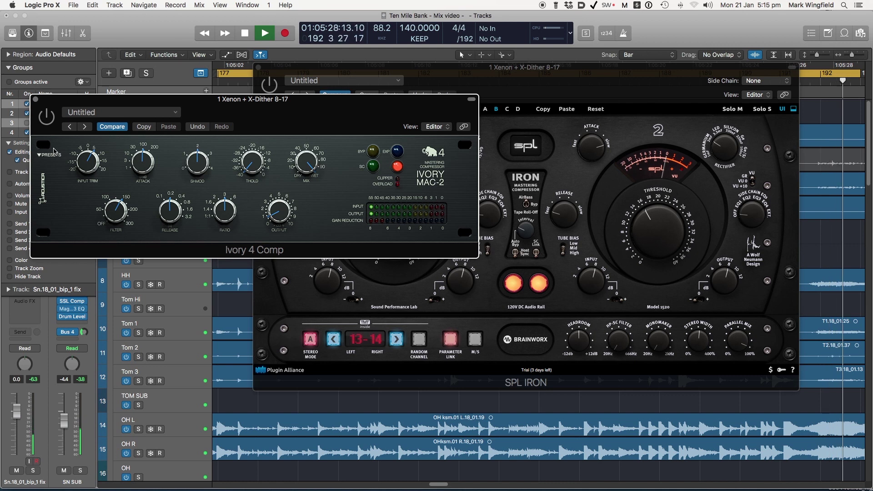
key(space)
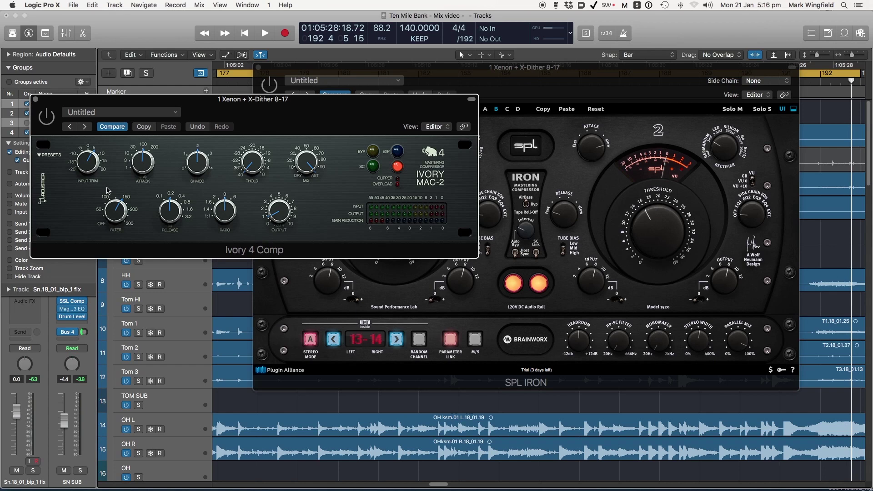
Move the Ivory 4 Comp window lower, bring the SPL IRON window in front of it and switch SPL IRON on.
click(248, 111)
drag(249, 111, 248, 130)
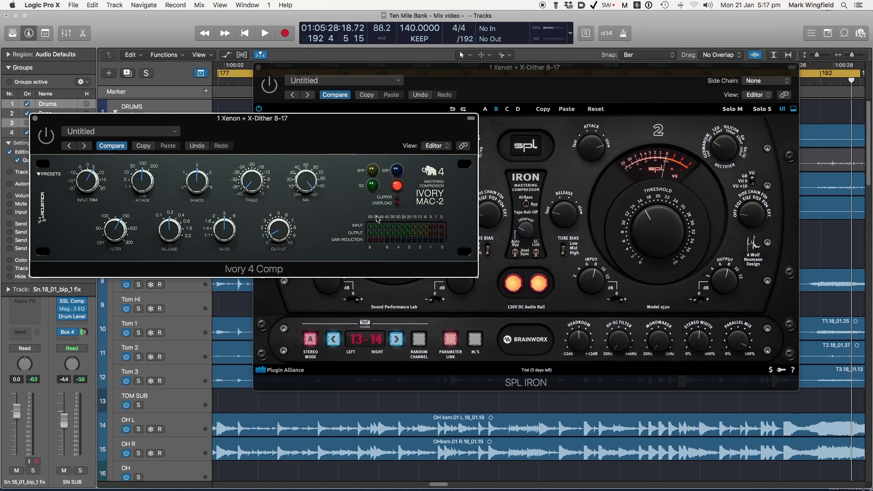
drag(338, 130, 332, 149)
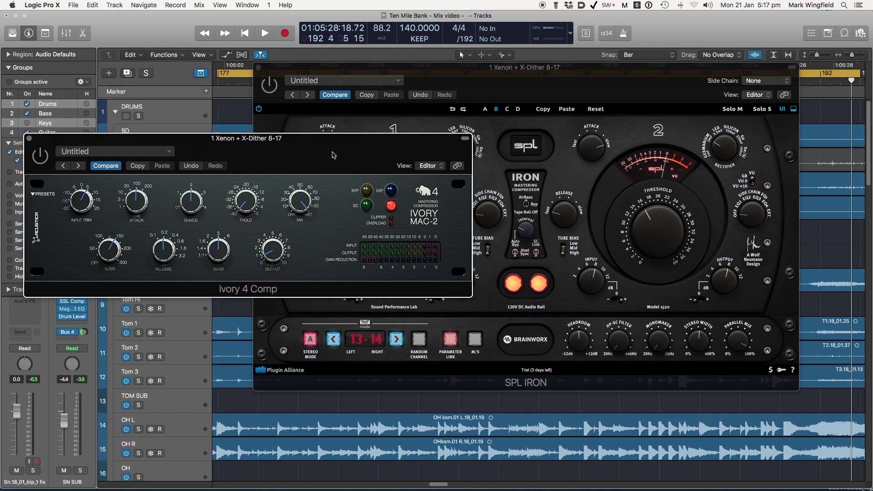
drag(369, 73, 220, 48)
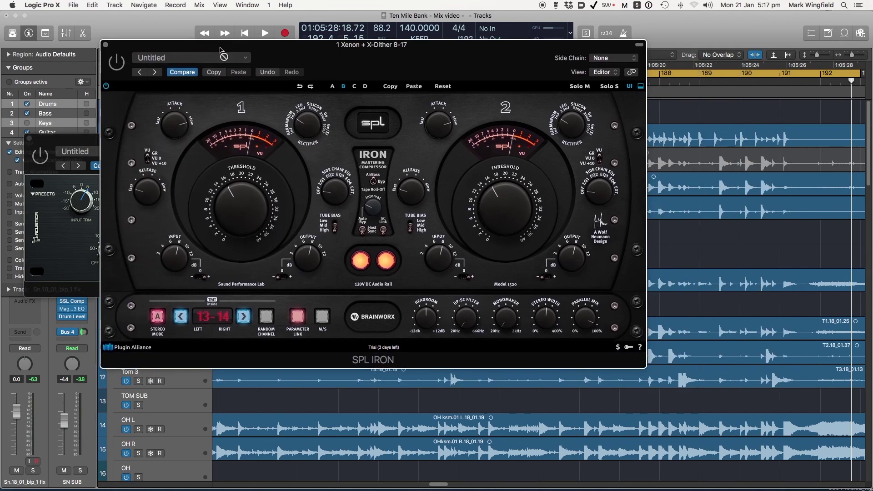
drag(227, 49, 230, 47)
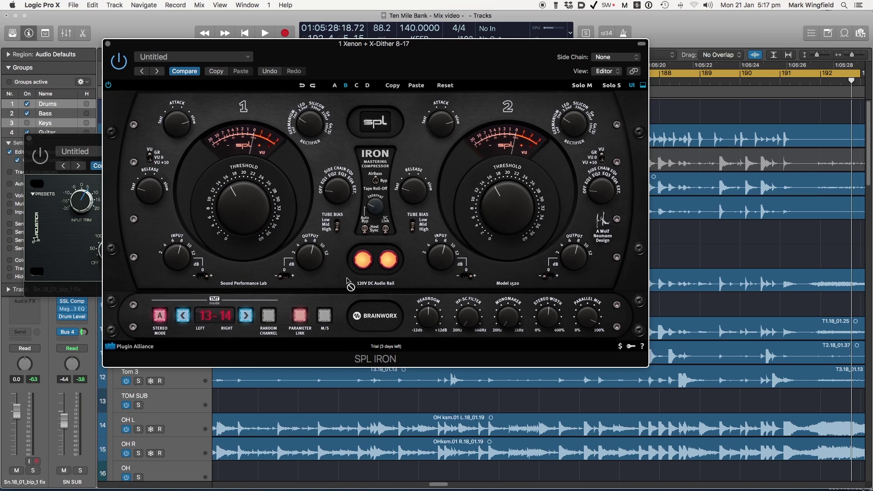
Examine the tubes, attack knob and rectifier selector on channel 1 of SPL IRON.
click(362, 267)
click(362, 269)
click(171, 138)
click(309, 127)
mouse_move(309, 127)
mouse_down()
mouse_move(306, 83)
mouse_move(303, 124)
mouse_up()
click(314, 129)
drag(314, 128, 303, 166)
click(305, 109)
mouse_move(308, 116)
mouse_down()
mouse_move(310, 75)
mouse_move(301, 129)
mouse_move(305, 65)
mouse_move(298, 119)
mouse_move(300, 106)
mouse_up()
drag(328, 59, 325, 58)
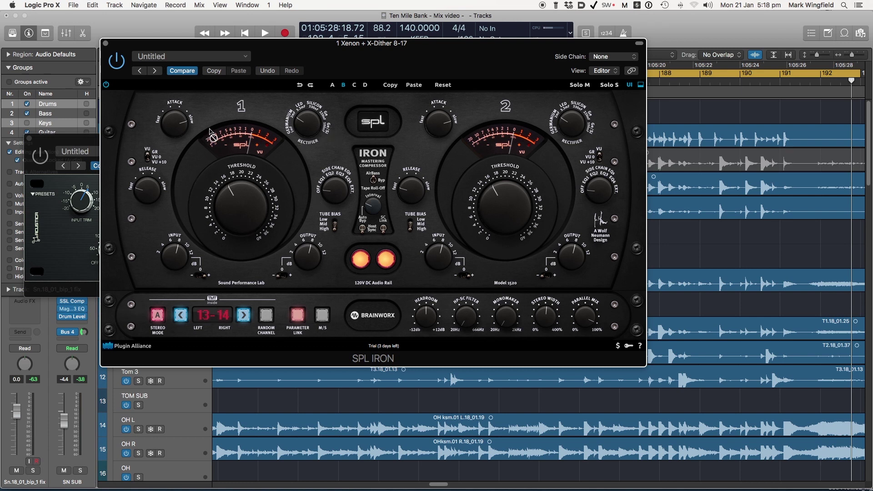
Reposition the SPL IRON window so part of Ivory 4 Comp stays visible, and bypass SPL IRON.
drag(210, 46, 236, 44)
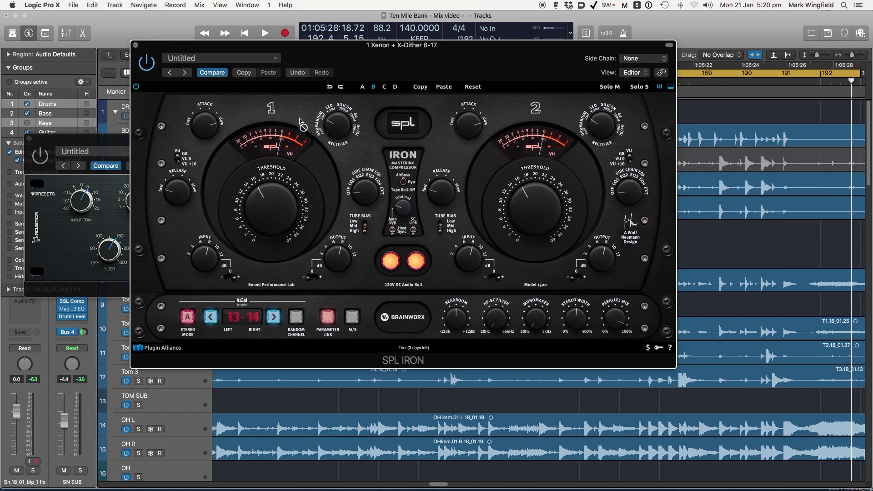
drag(325, 48, 462, 58)
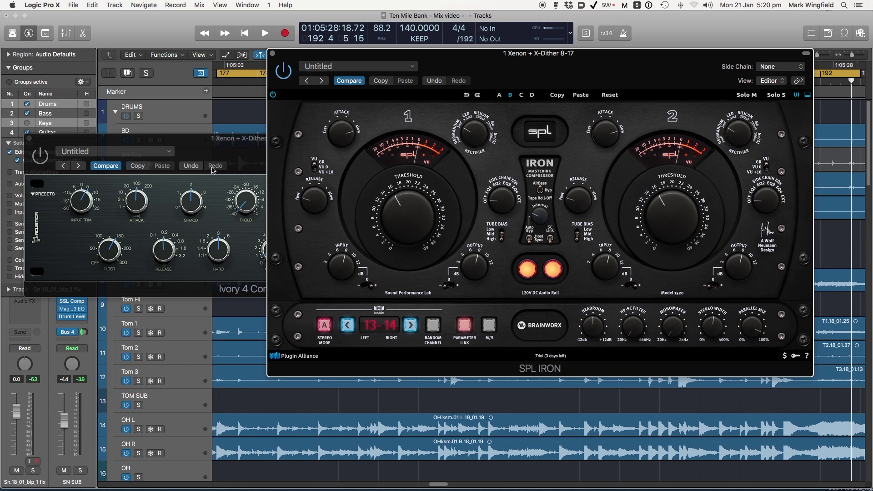
drag(463, 60, 329, 52)
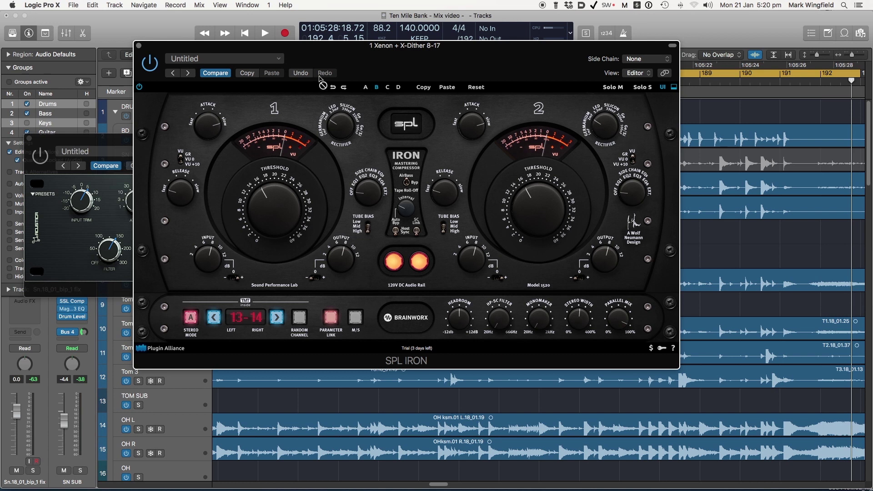
drag(340, 55, 380, 64)
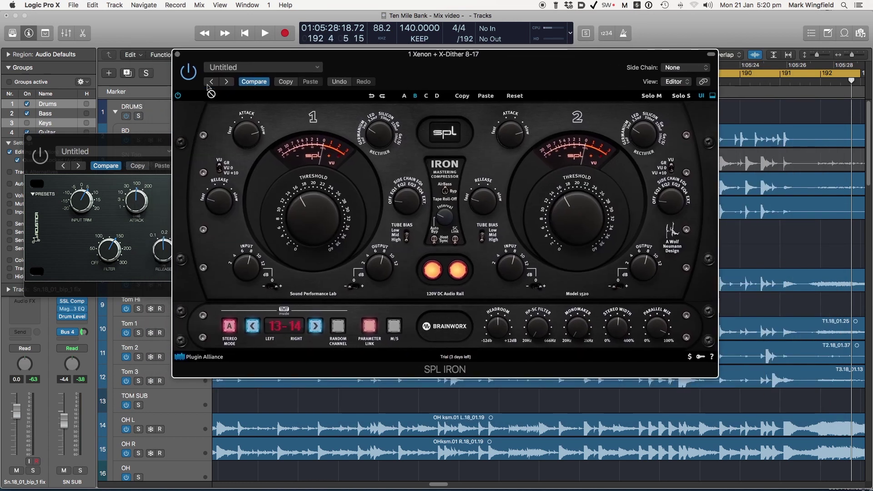
click(189, 72)
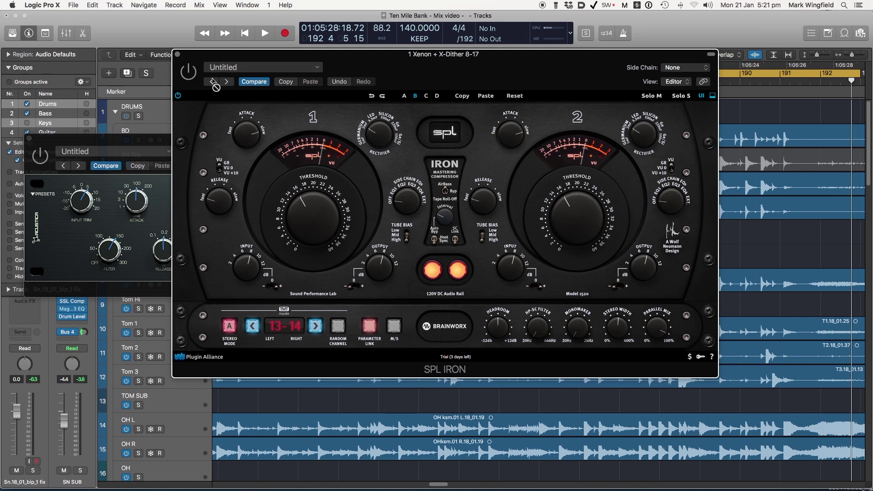
Play the mix, compare it with SPL IRON bypassed and active, then stop playback with SPL IRON switched on.
key(space)
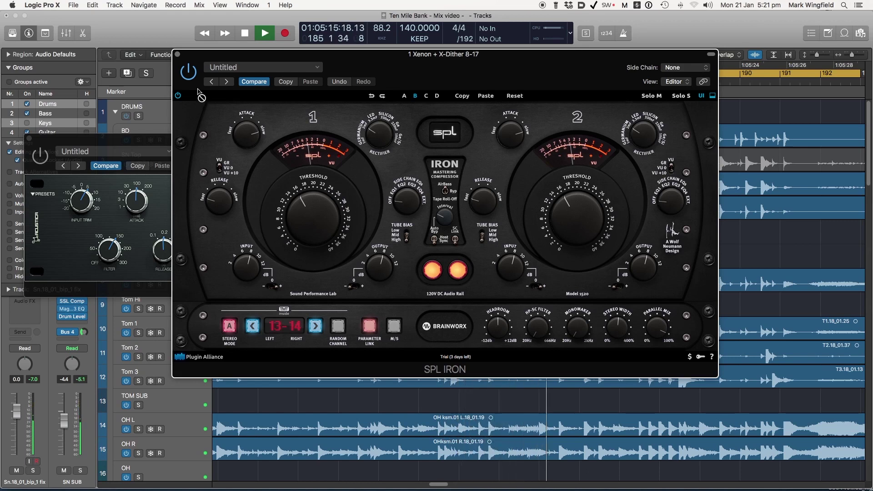
click(191, 73)
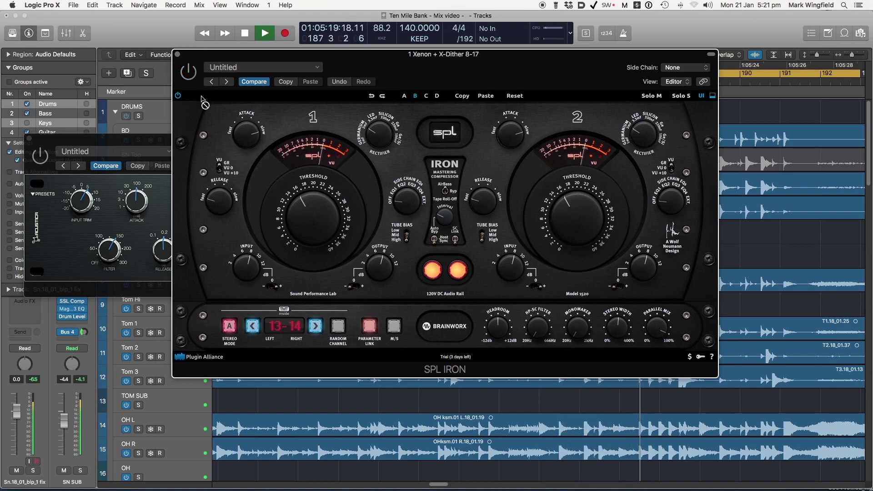
click(190, 74)
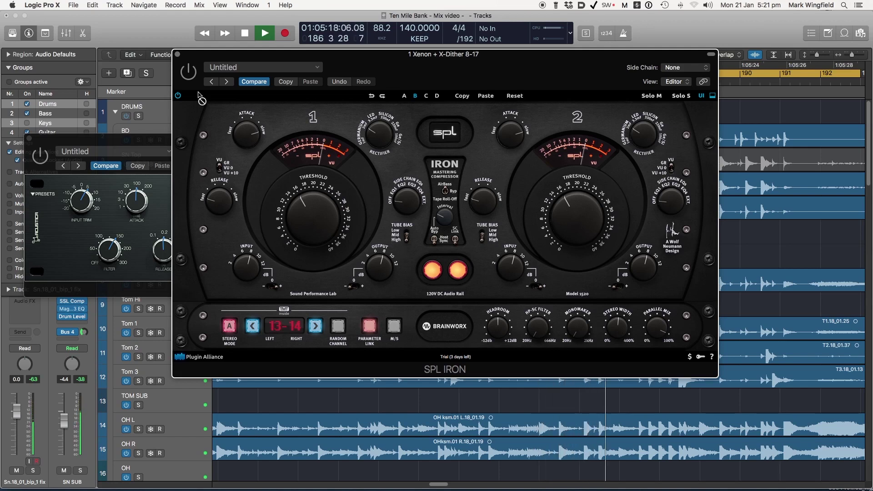
click(189, 71)
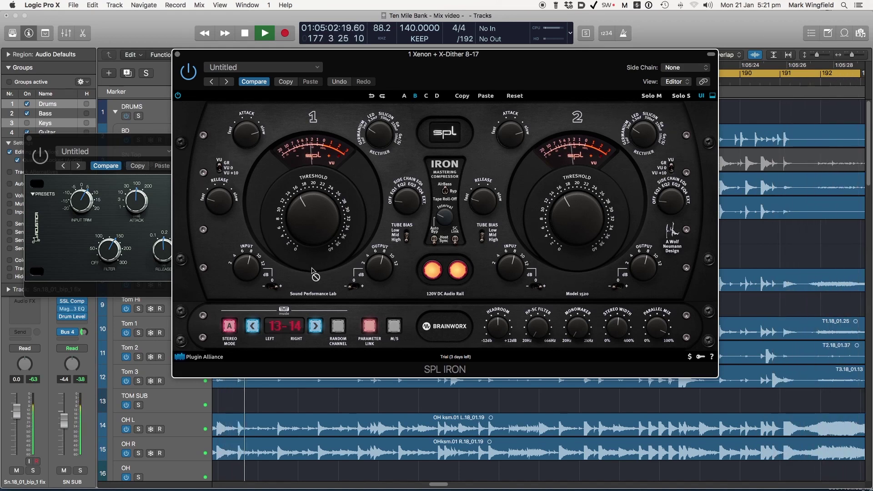
key(space)
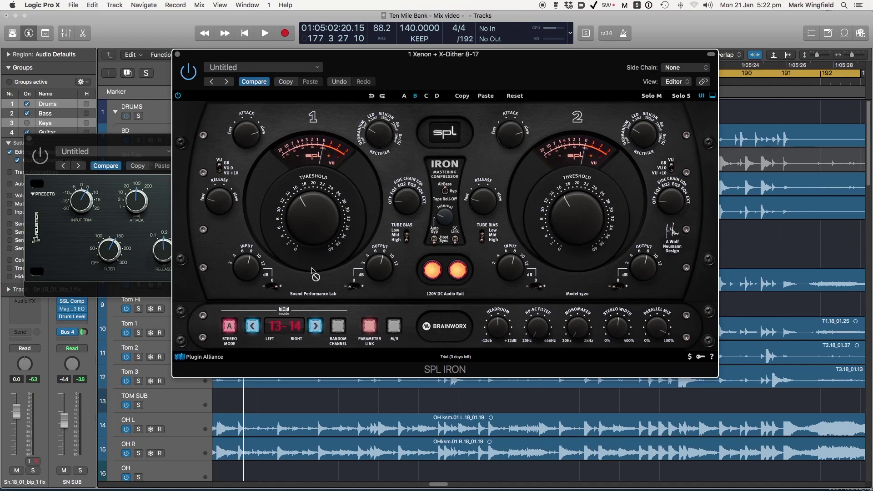
Reposition the SPL IRON window to uncover more of Ivory 4 Comp, bring Ivory 4 Comp forward briefly and return SPL IRON to the front.
mouse_move(293, 58)
mouse_down()
mouse_move(269, 53)
mouse_move(279, 54)
mouse_up()
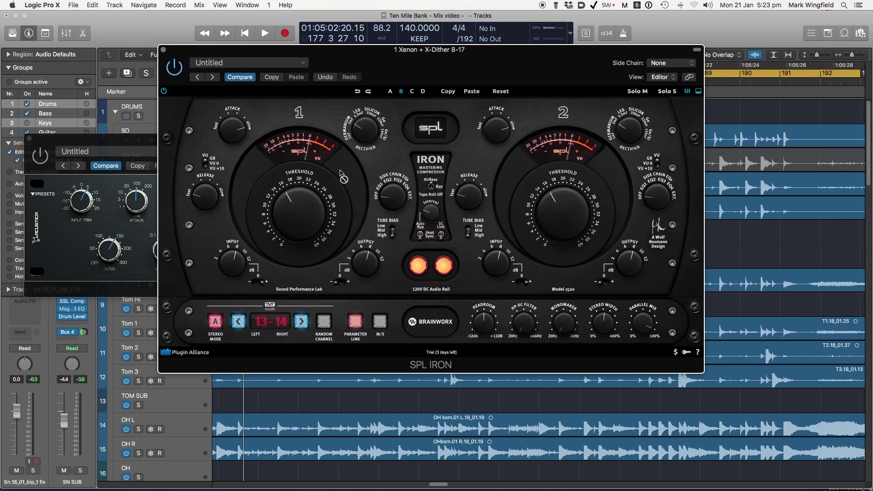
drag(266, 51, 337, 55)
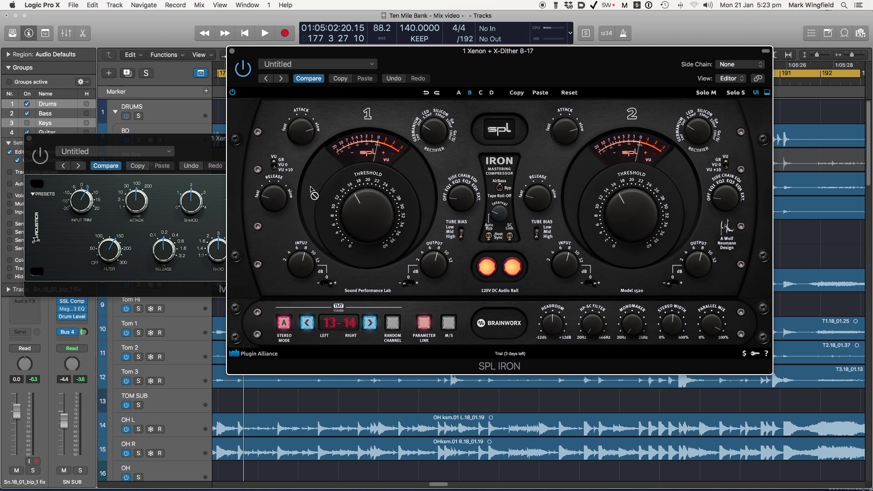
drag(411, 55, 430, 55)
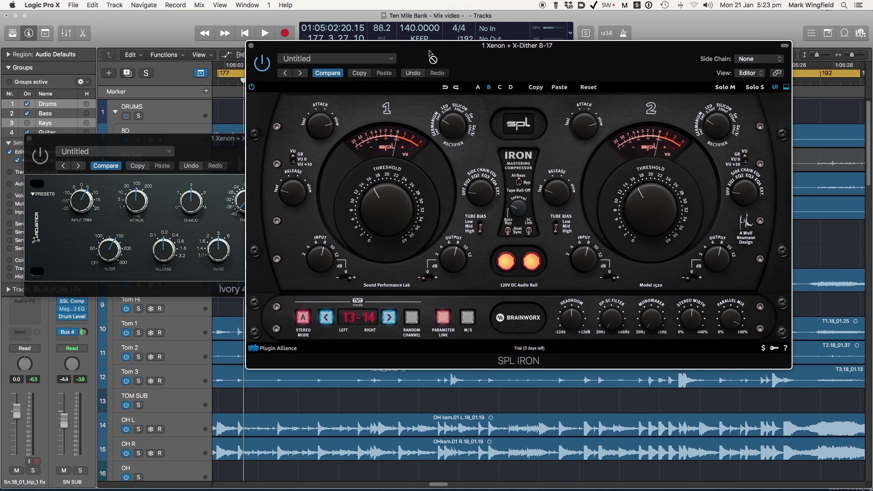
click(203, 147)
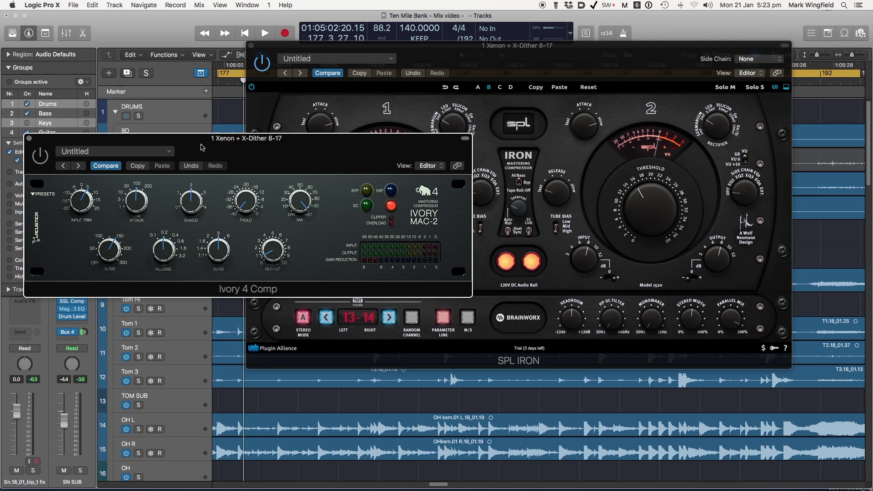
click(434, 57)
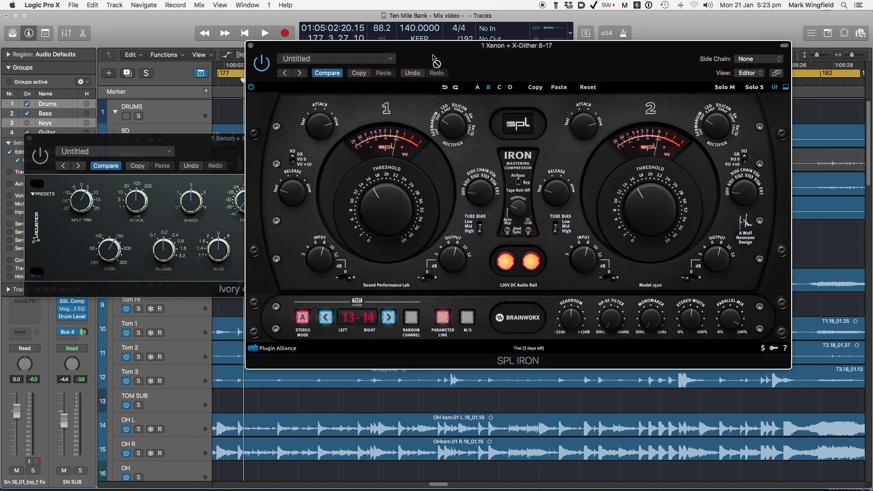